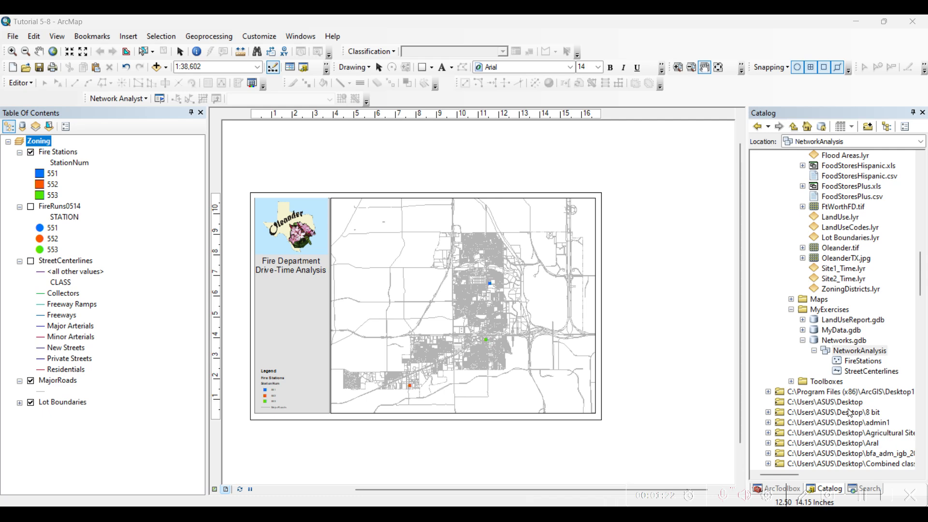
Step: Examine the NetworkAnalysis feature dataset in Networks.gdb and its FireStations and StreetCenterlines feature classes
left_click(851, 342)
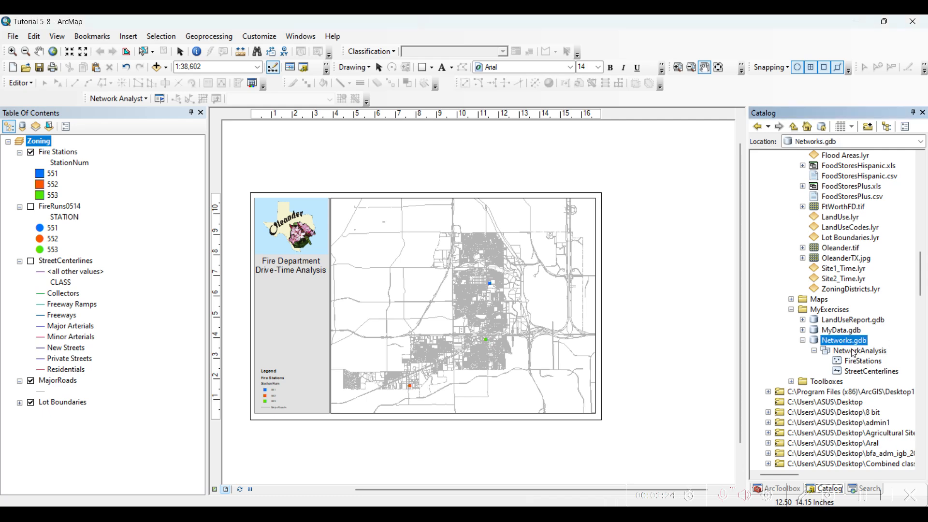
left_click(872, 353)
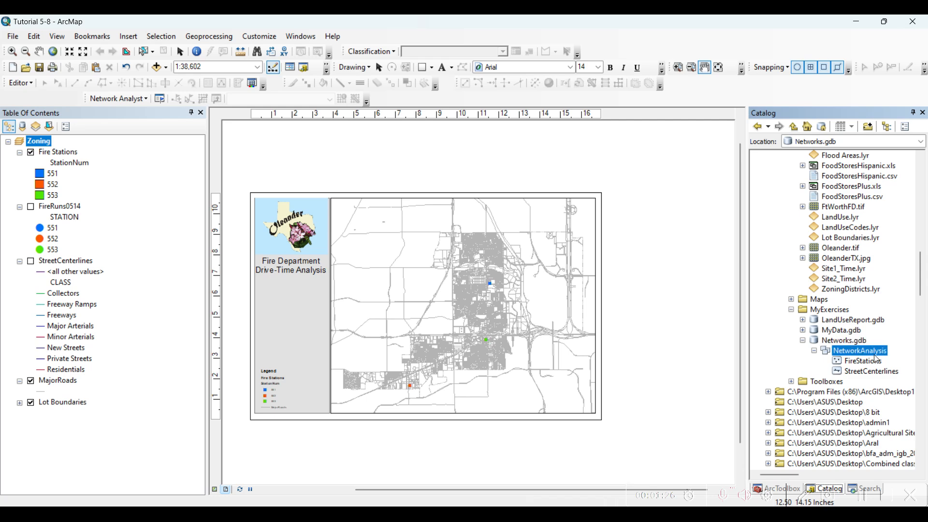
left_click(869, 365)
left_click(869, 371)
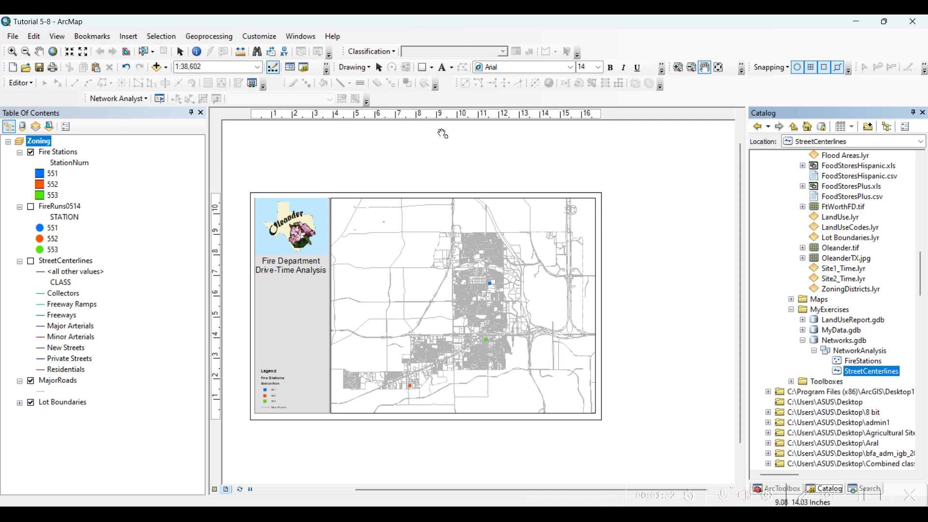
Step: Turn on the StreetCenterlines layer in the Fire Department Drive-Time Analysis map layout
scroll(456, 153, "up", 1)
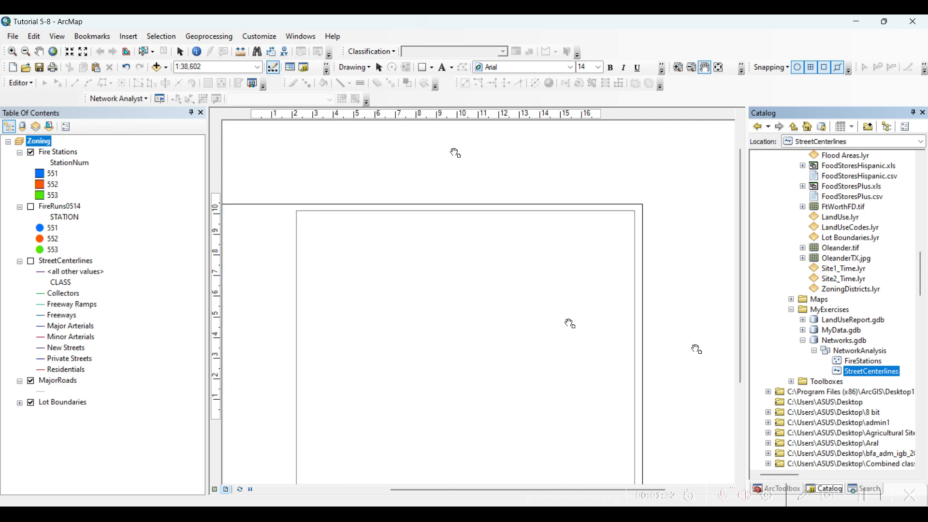
left_click_drag(739, 358, 740, 377)
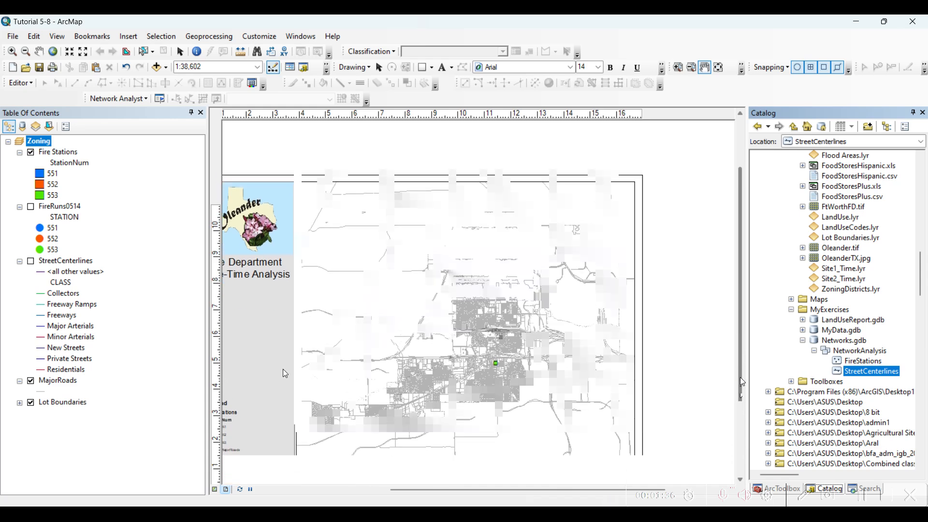
left_click(38, 263)
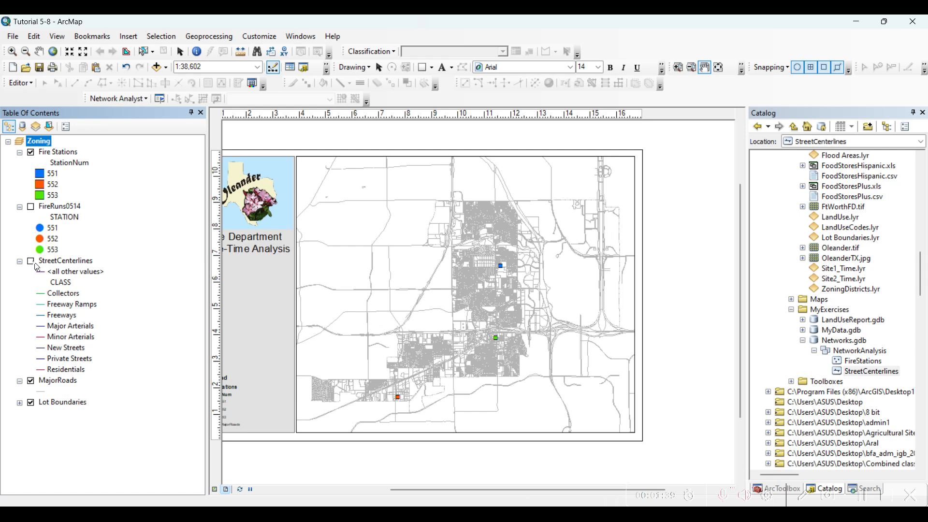
left_click(32, 263)
Step: Review the Minutes field in the StreetCenterlines layer properties, then close them without changes
right_click(47, 263)
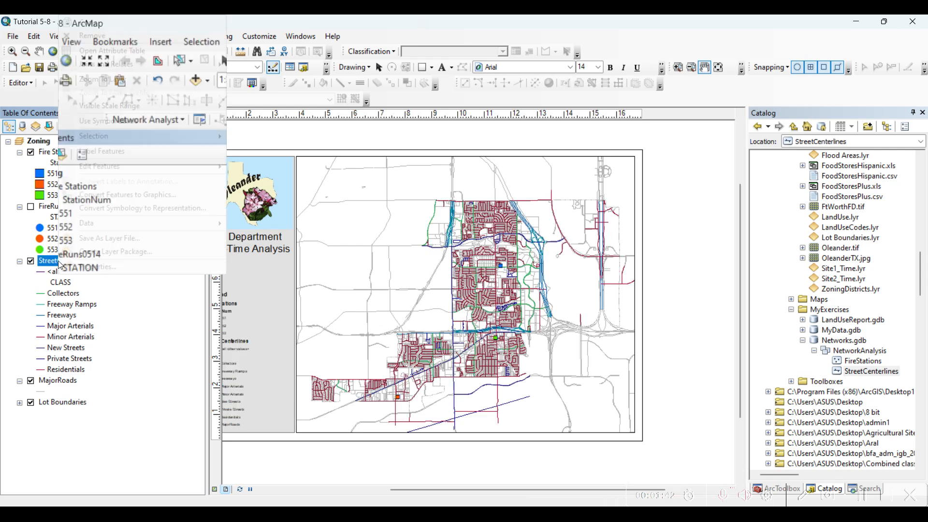
left_click(103, 268)
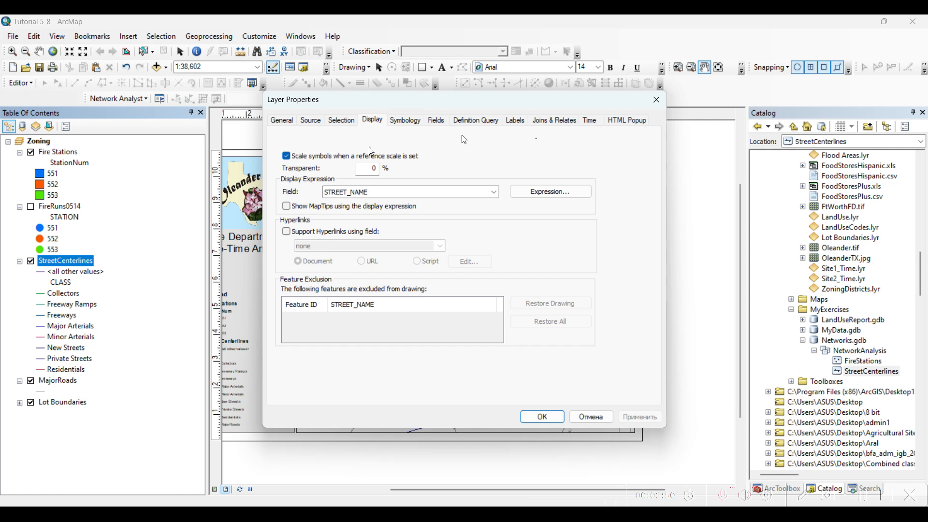
left_click(445, 123)
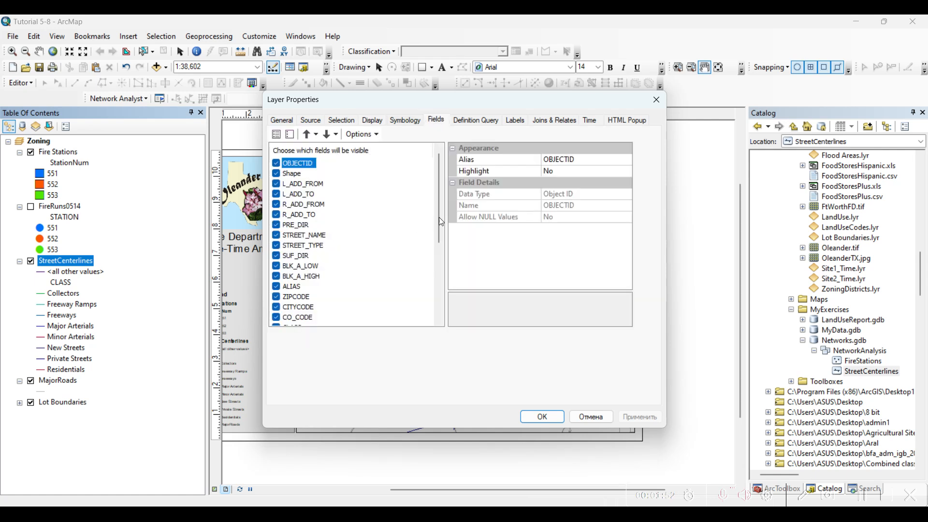
left_click_drag(438, 216, 404, 316)
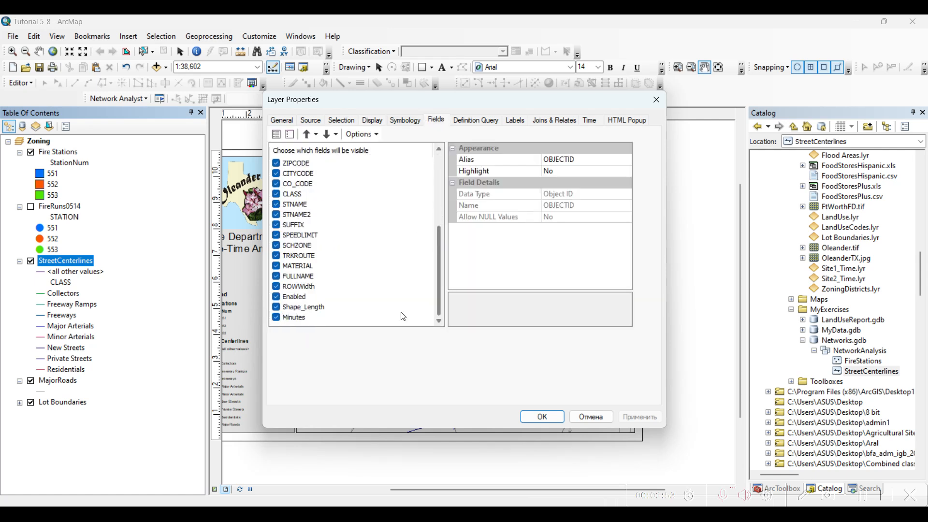
left_click(296, 317)
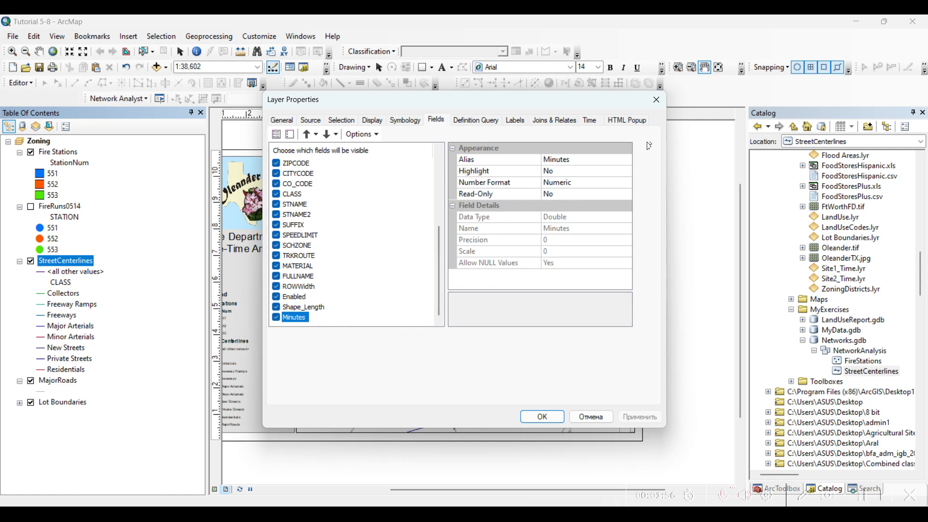
left_click(662, 102)
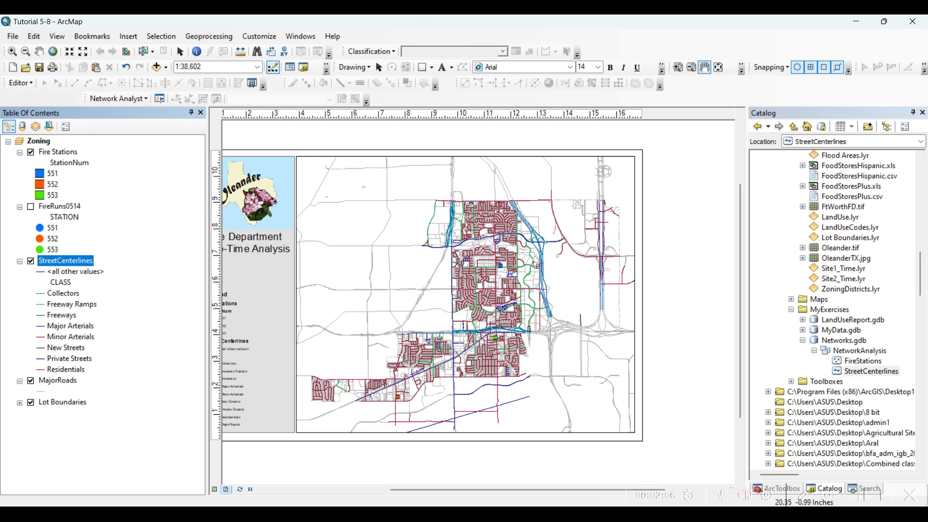
Step: Start a new network dataset in the NetworkAnalysis feature dataset and name it FireDriveTime, keeping version 10.1
left_click(866, 498)
right_click(857, 351)
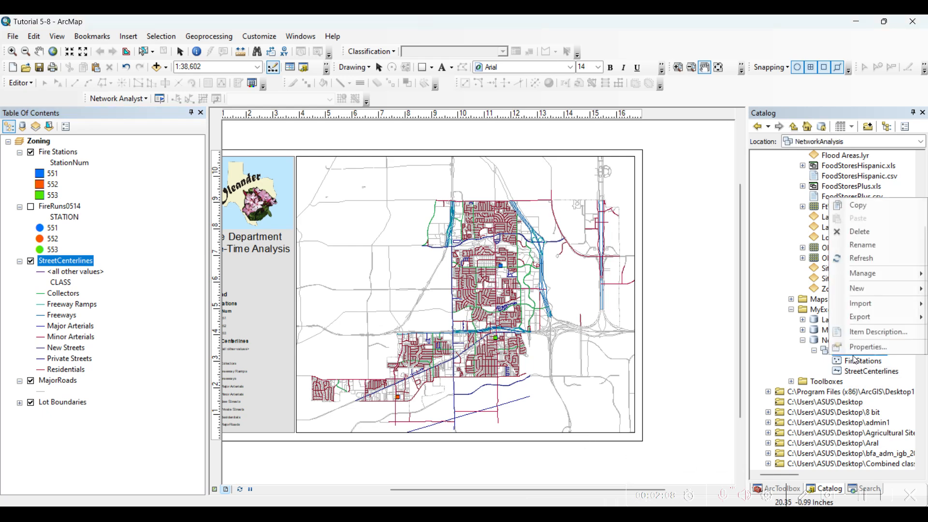
mouse_move(890, 293)
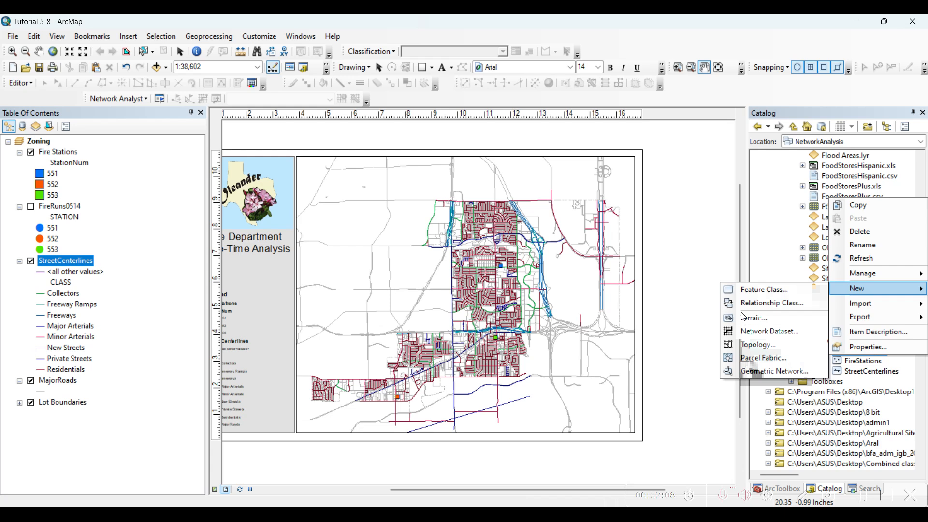
left_click(768, 331)
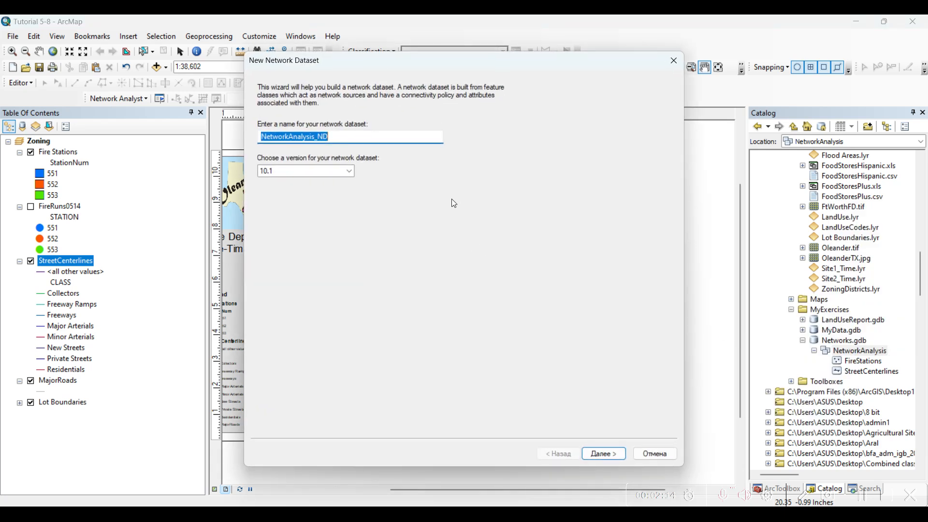
type("FireDriveTime")
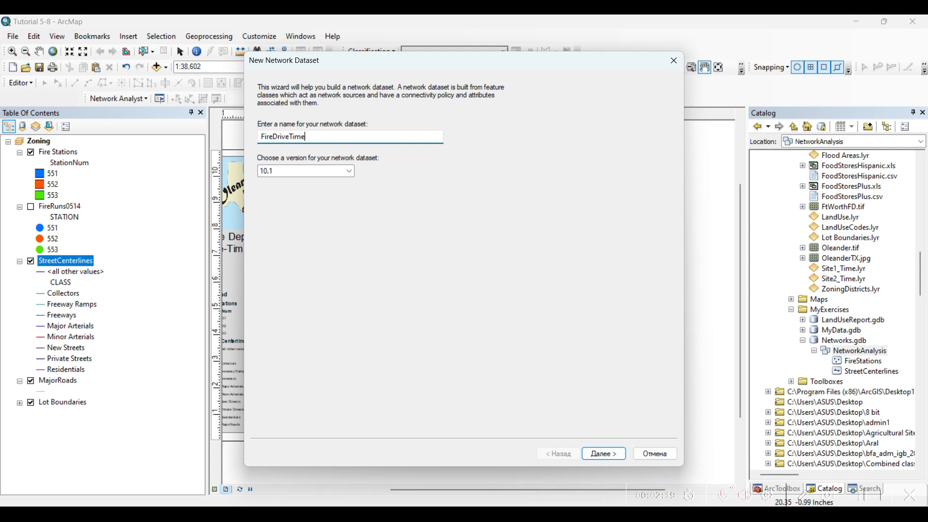
left_click(605, 452)
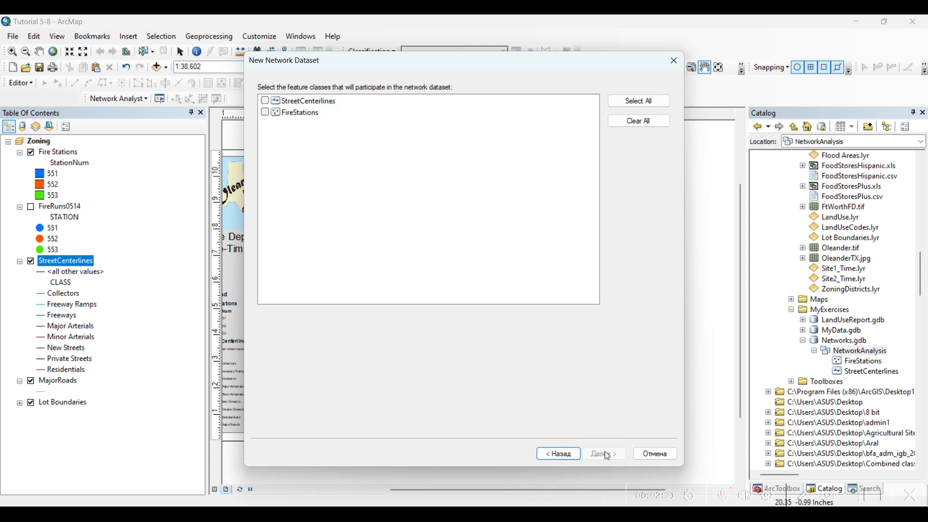
Step: Include only StreetCenterlines in the network dataset, keeping modelled turns, default connectivity and elevation fields
left_click(264, 101)
left_click(602, 455)
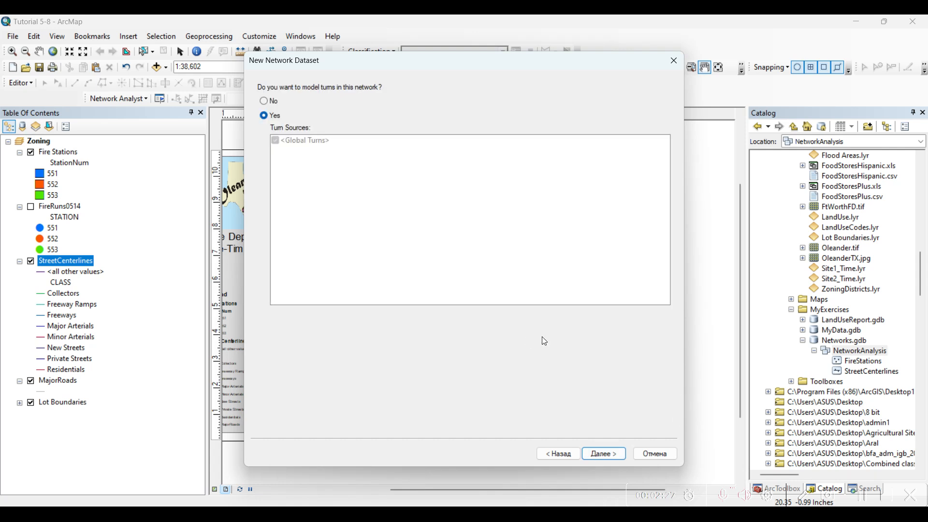
left_click(602, 457)
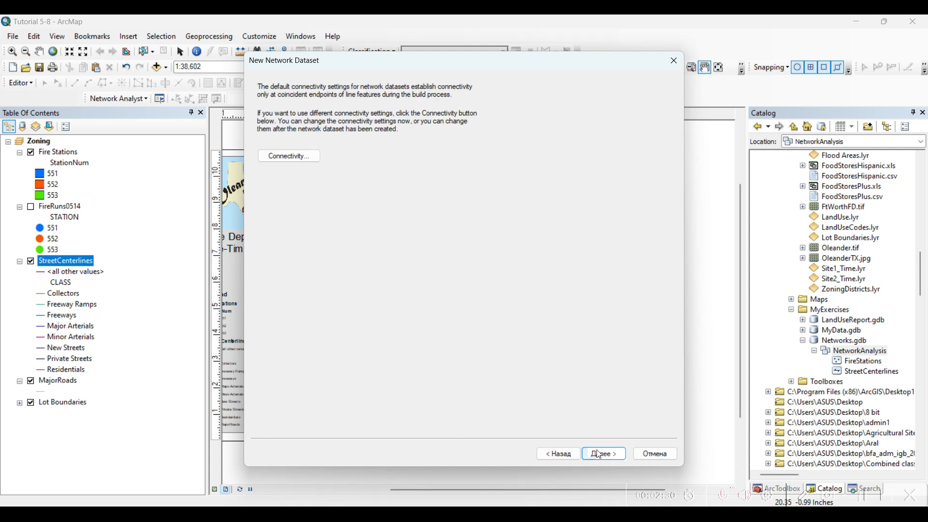
left_click(601, 456)
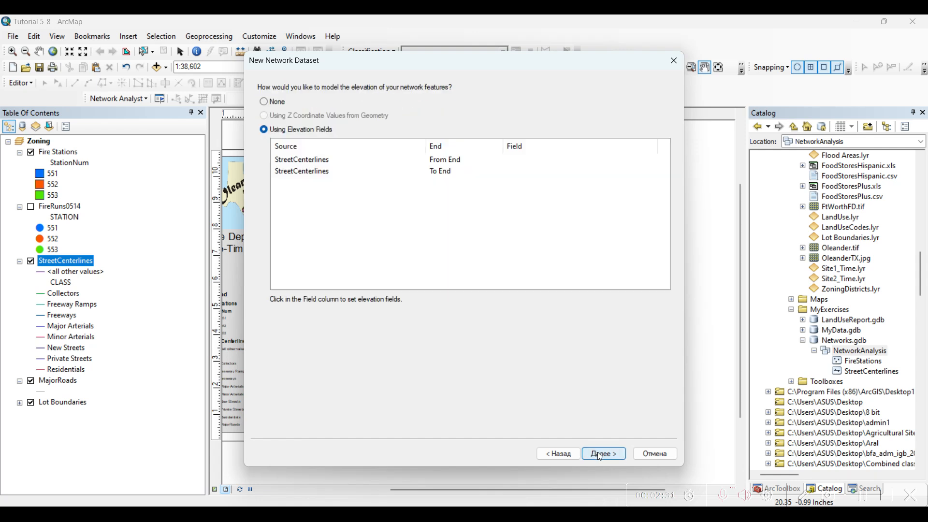
left_click(602, 457)
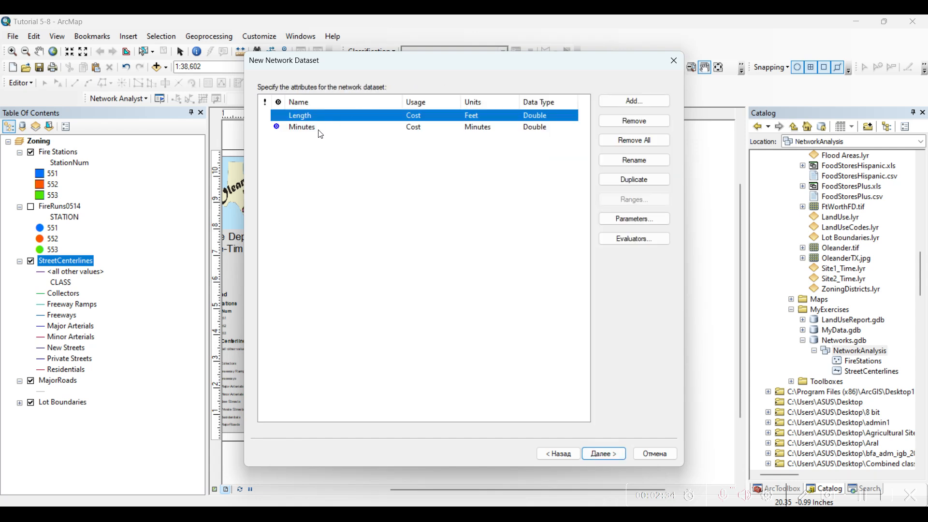
Step: Keep the Length and Minutes cost attributes and set both the travel mode's impedance and time attribute to Minutes
left_click(304, 128)
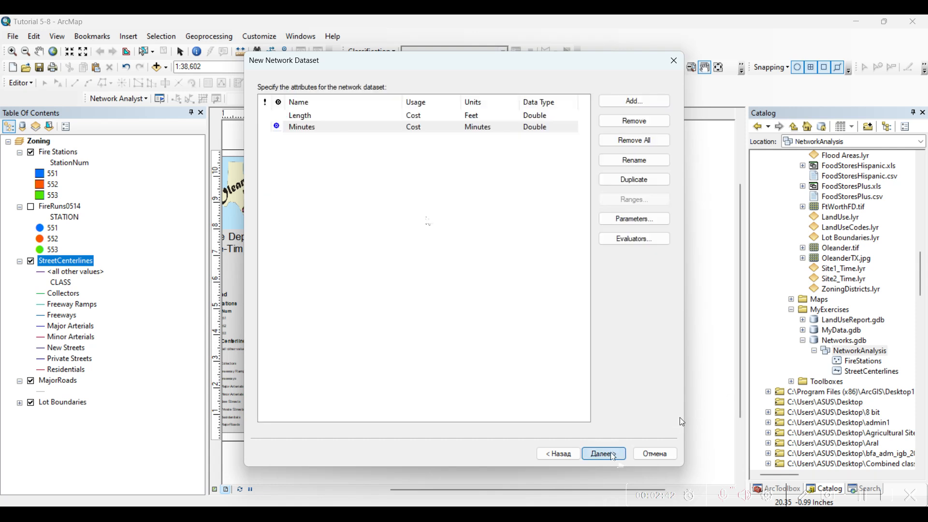
left_click(604, 453)
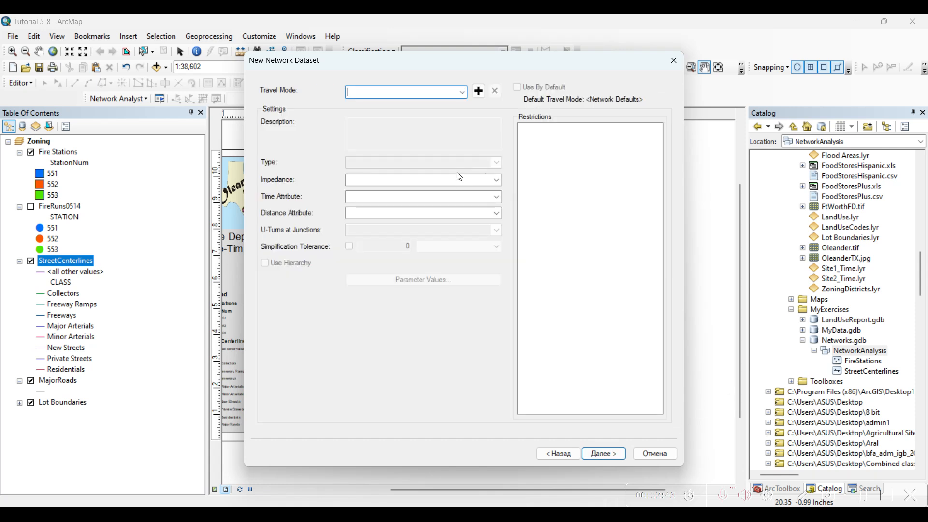
left_click(497, 180)
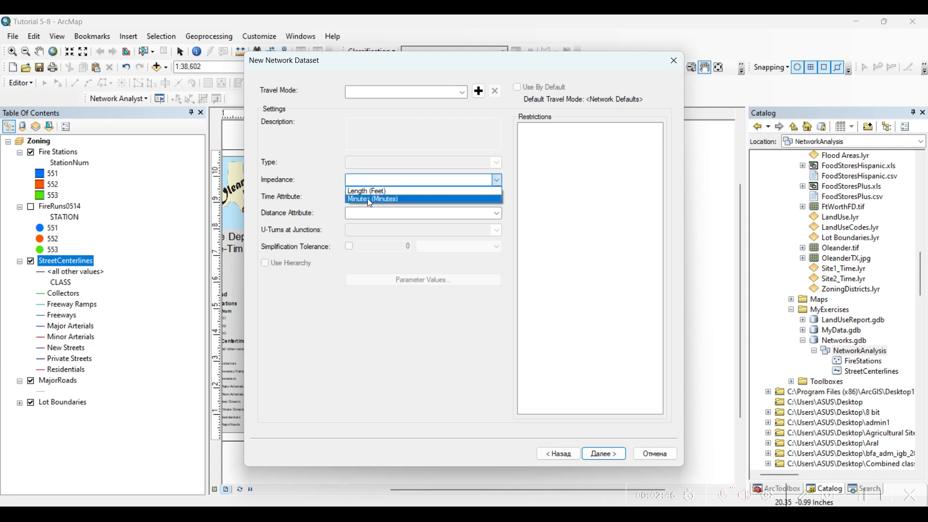
left_click(370, 199)
left_click(497, 198)
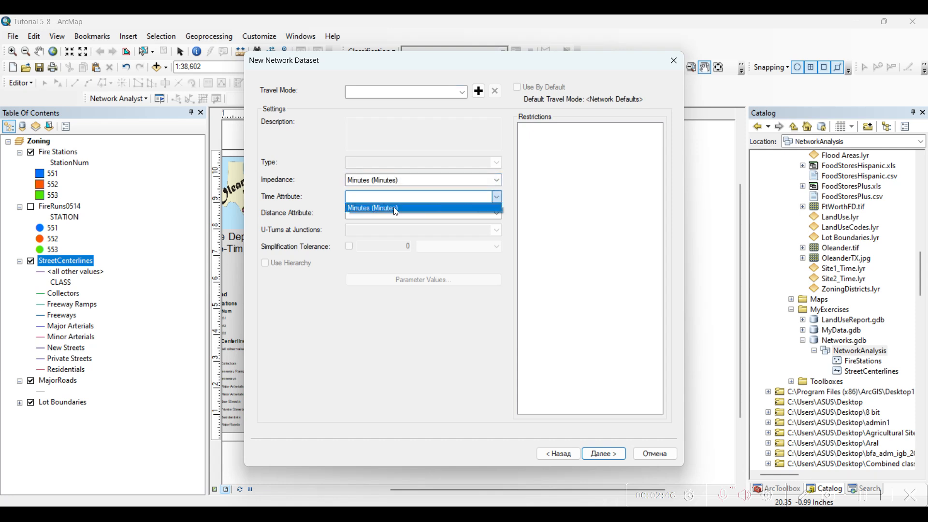
left_click(395, 209)
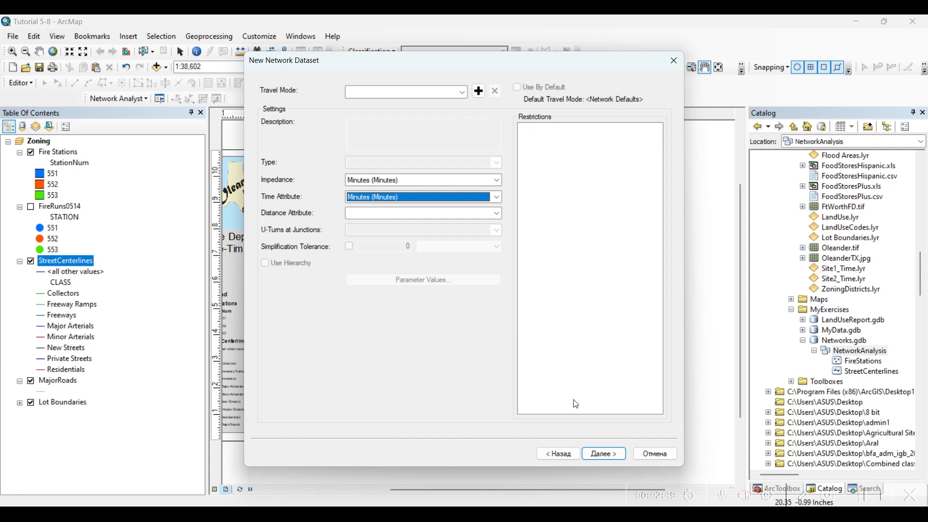
left_click(605, 453)
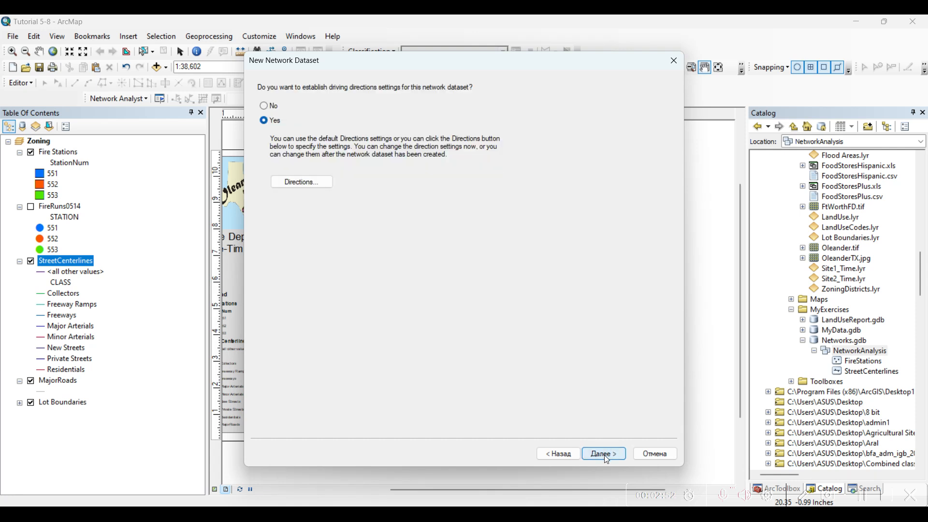
Step: Finish and build FireDriveTime with default driving directions and no service area index, declining to add its participating feature classes to the map
left_click(607, 456)
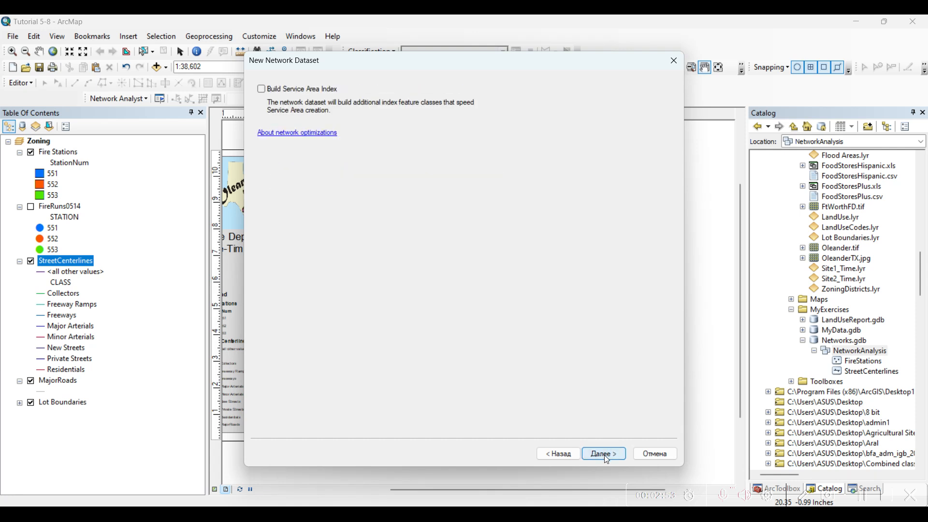
left_click(606, 456)
left_click(605, 456)
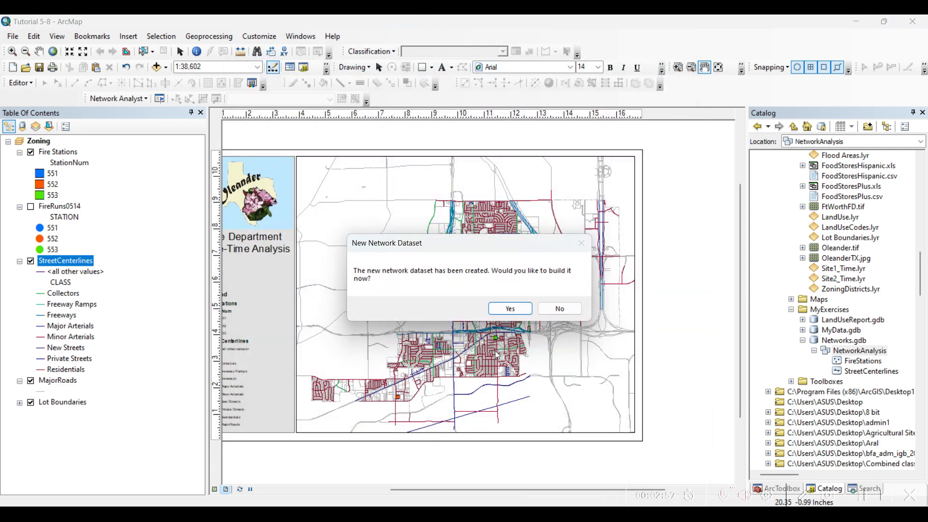
left_click(510, 309)
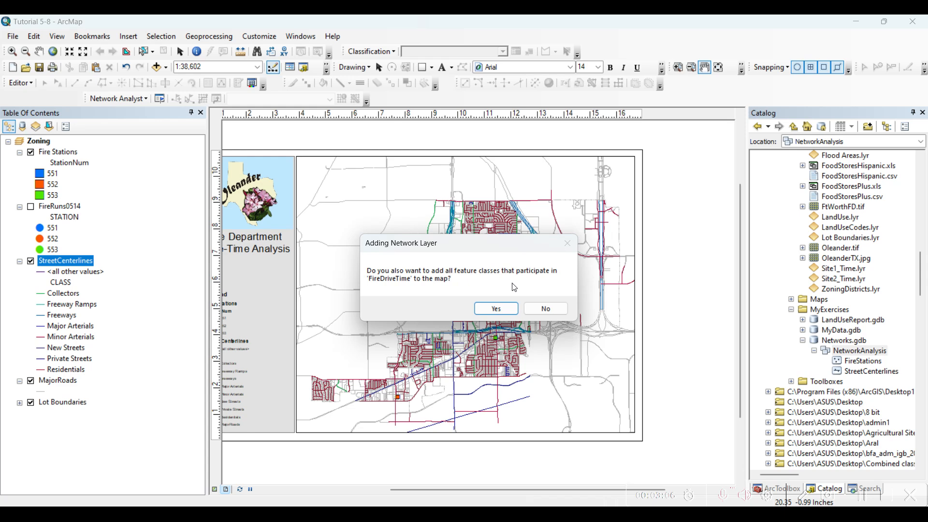
left_click(544, 309)
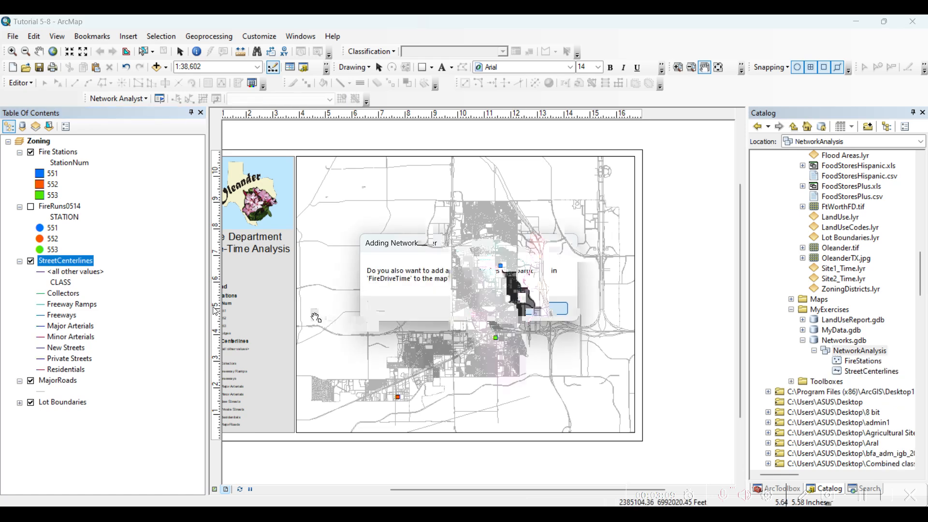
Step: Check the new FireDriveTime dataset in the catalog and examine the Minutes column in the StreetCenterlines attribute table
left_click(849, 362)
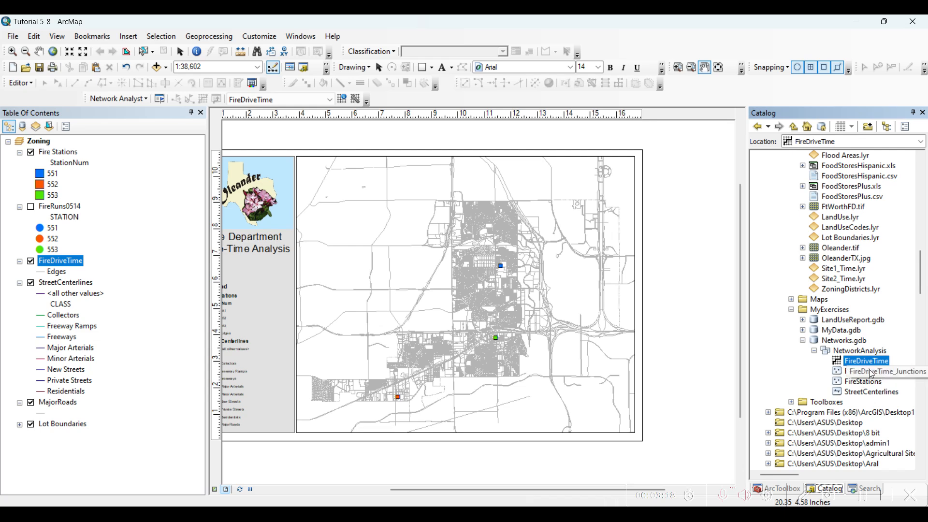
left_click(859, 495)
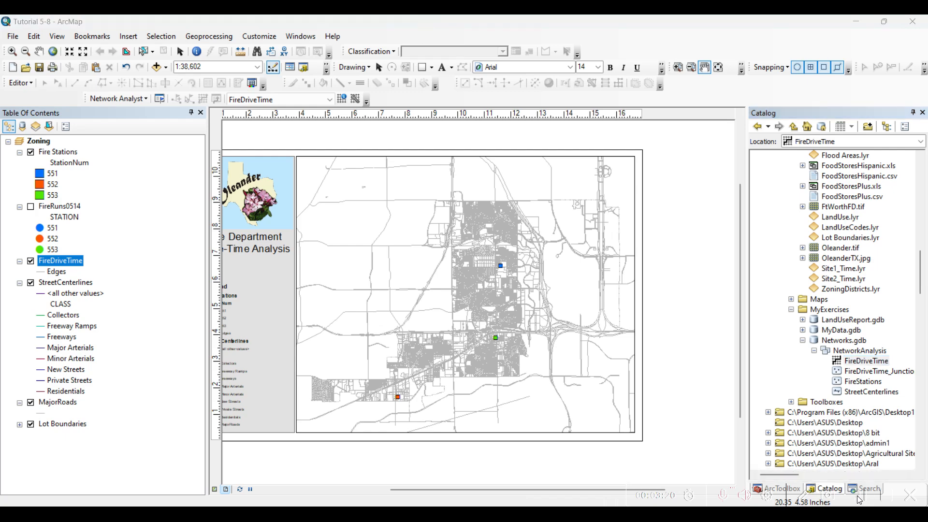
right_click(66, 284)
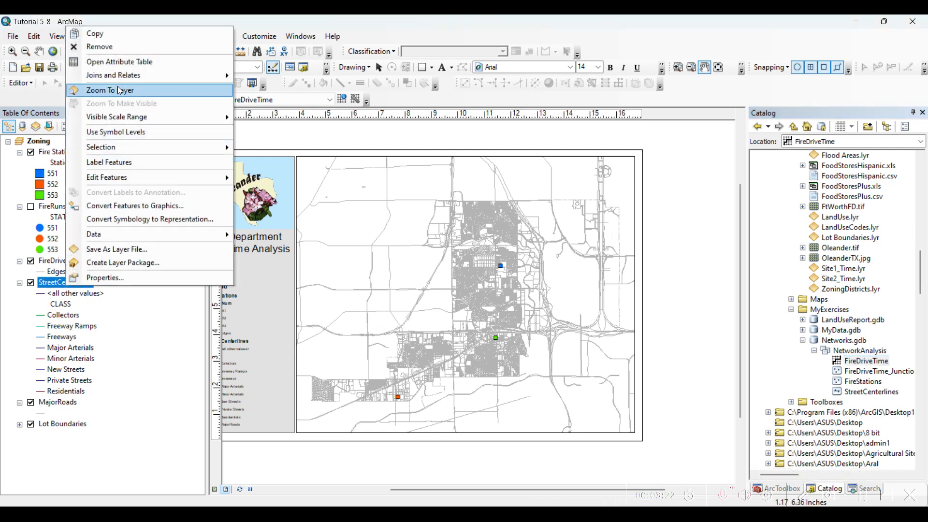
left_click(115, 62)
left_click_drag(270, 385, 695, 392)
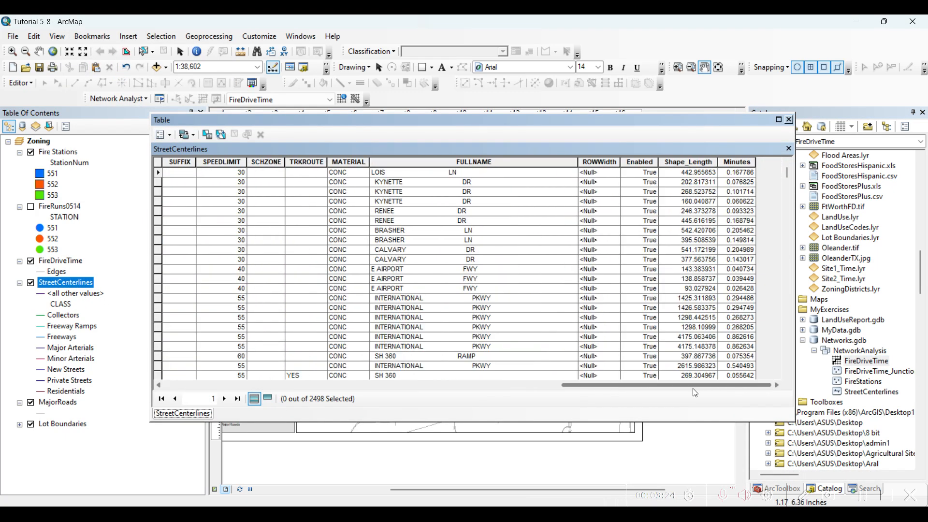
Step: Start a Field Calculator expression for the Minutes field of StreetCenterlines that divides Shape_Length by a parenthesised SPEEDLIMIT
left_click(741, 163)
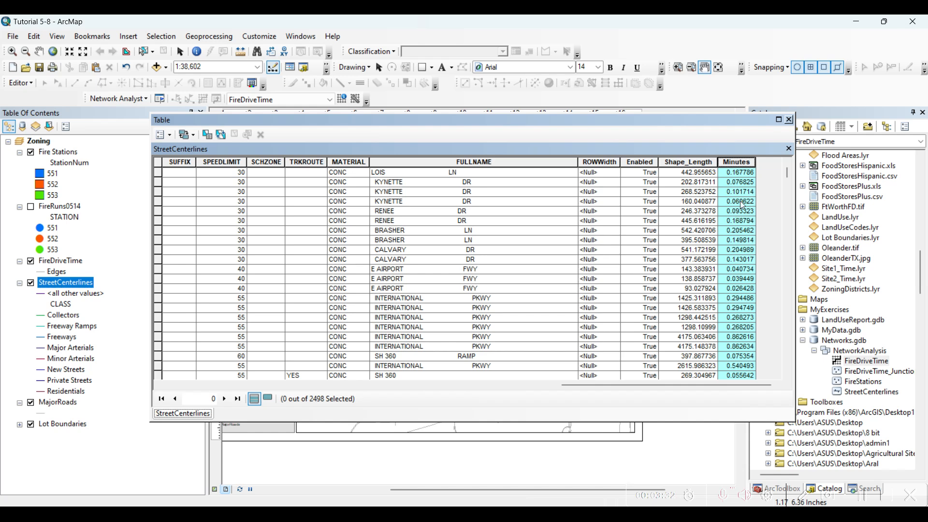
right_click(731, 162)
left_click(762, 237)
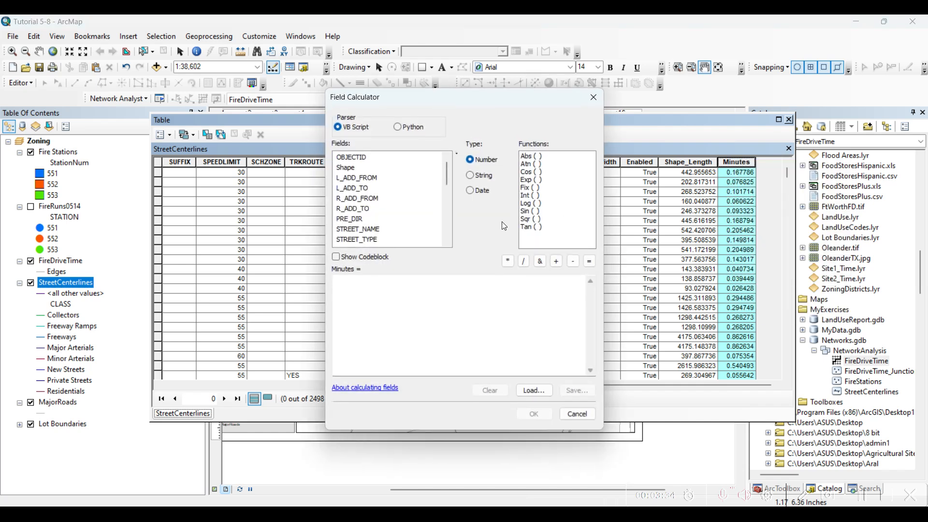
scroll(394, 241, "down", 3)
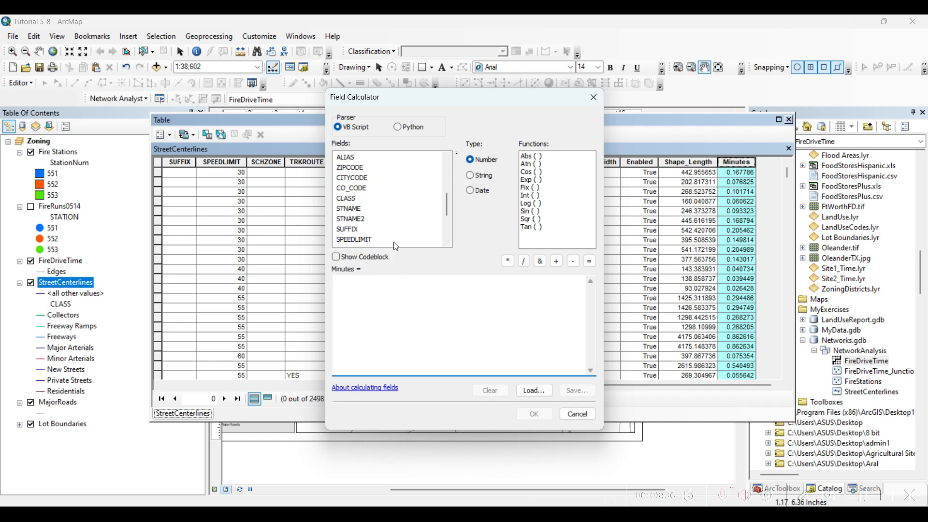
double_click(367, 230)
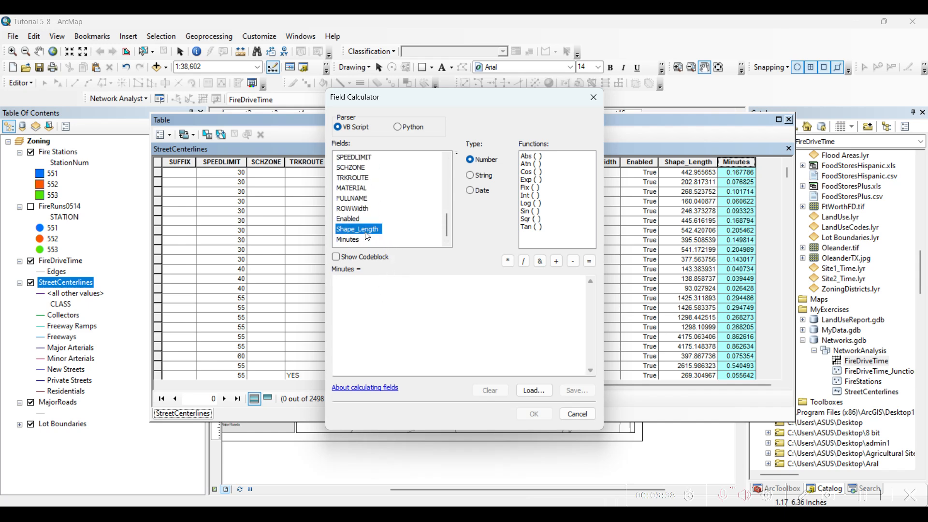
left_click(524, 261)
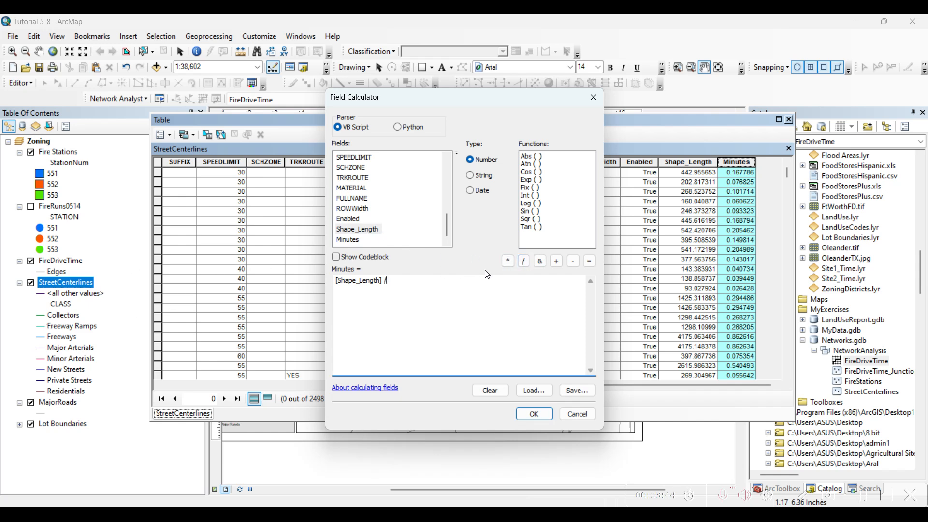
type("0")
double_click(361, 157)
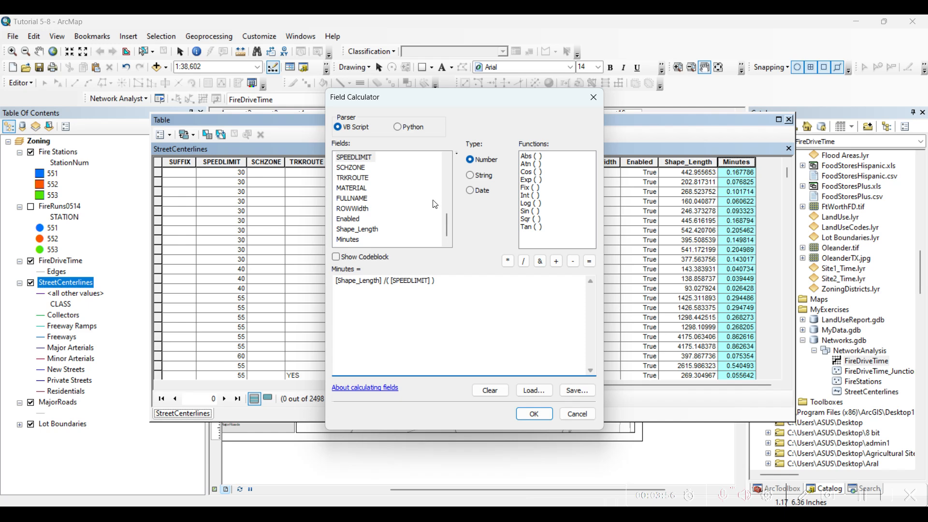
Step: Extend the expression's divisor so SPEEDLIMIT is multiplied by 5280 and divided by 60, grouped in nested parentheses
left_click(508, 262)
type("5280")
key("BackSpace")
key("Right")
key("Right")
key("Right")
key("Right")
key("Right")
key("Right")
key("Right")
key("Right")
key("Right")
key("Right")
key("Right")
key("Right")
type("/60)")
left_click(387, 281)
type("((")
Step: Review the whole Minutes expression and its speed part, and close the Field Calculator without applying it
left_click_drag(486, 281, 336, 280)
left_click(456, 306)
left_click_drag(431, 280, 392, 284)
left_click(447, 295)
left_click(594, 97)
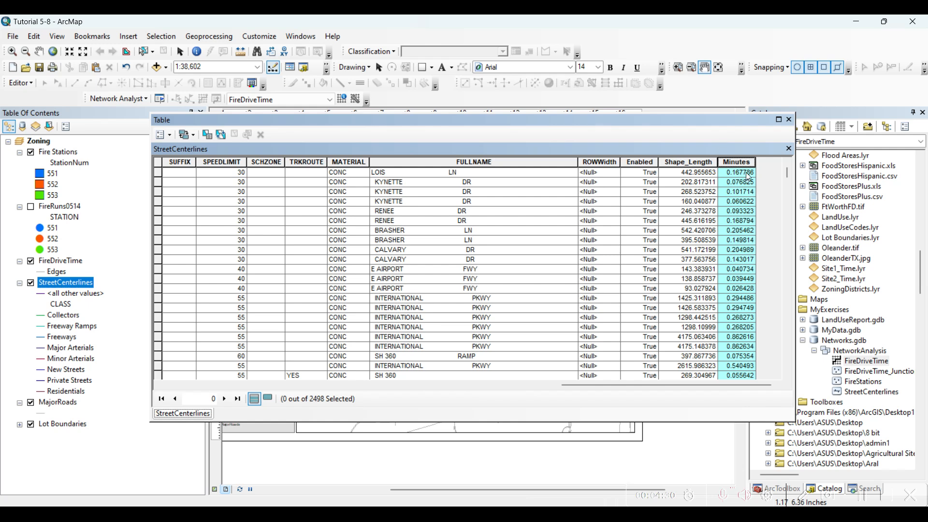
Step: Sort the StreetCenterlines table by Minutes in ascending and in descending order to inspect the travel times
right_click(740, 164)
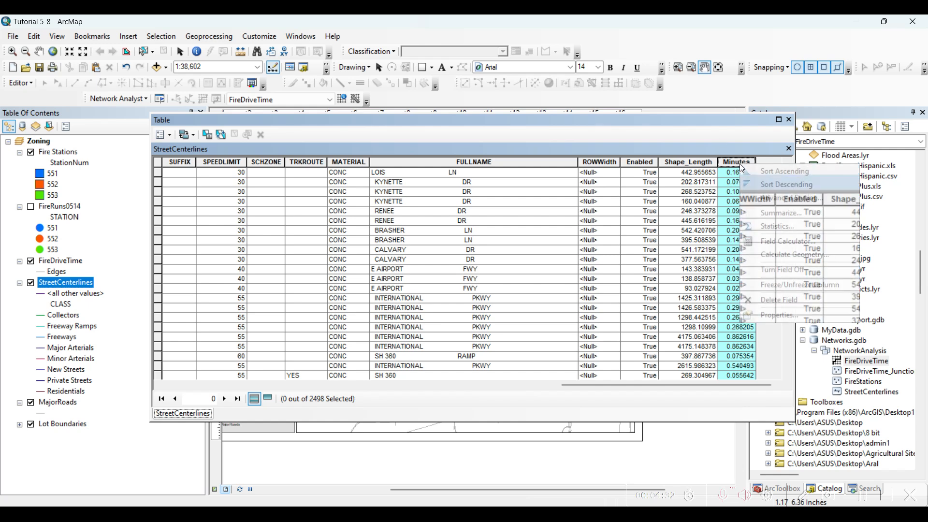
left_click(753, 167)
right_click(740, 163)
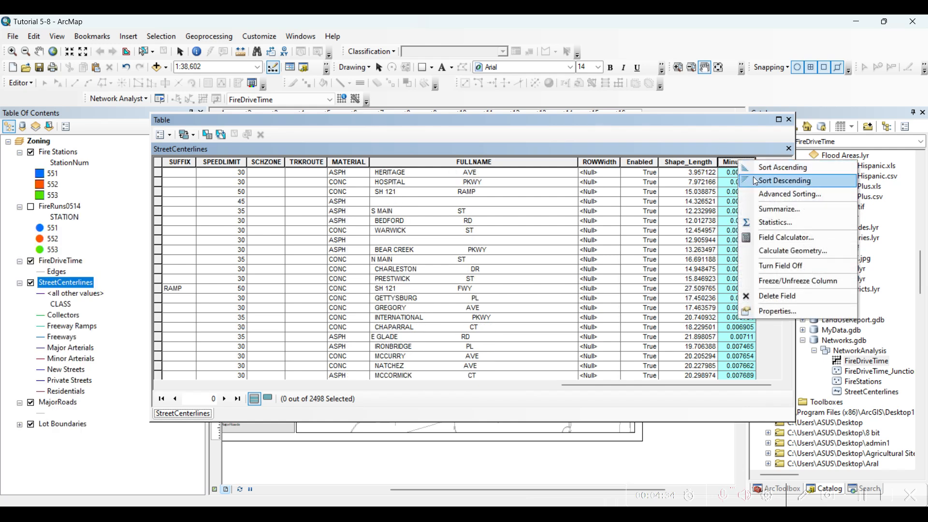
left_click(756, 182)
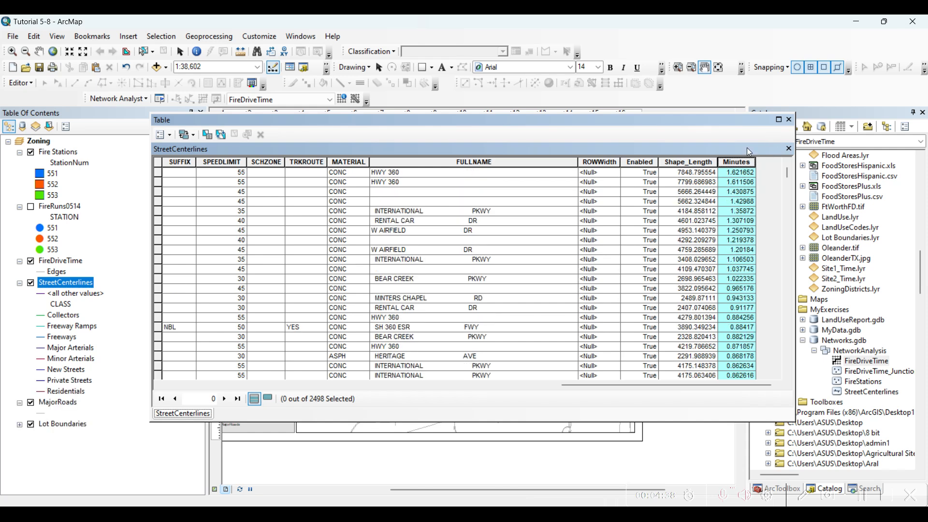
Step: Select the first HWY 360 record, close the table to view the segment on the map, and clear the selection
left_click(161, 172)
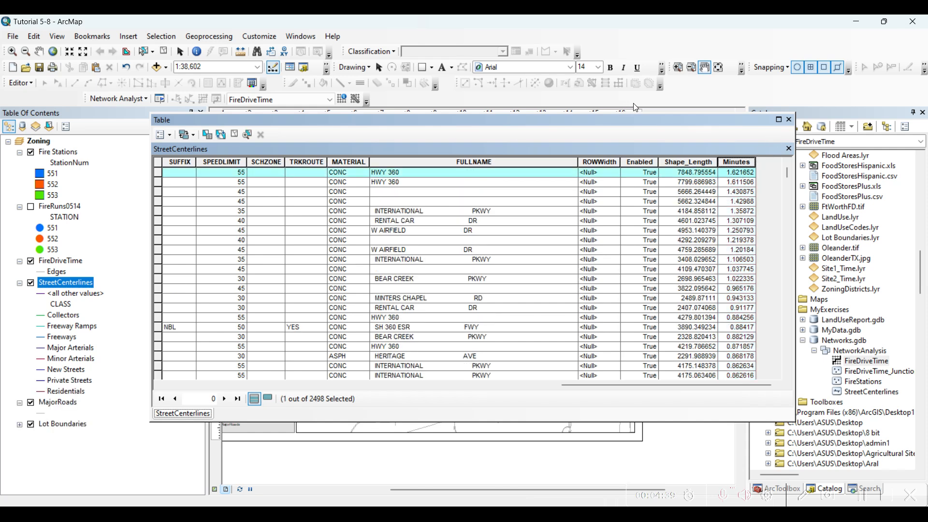
left_click(789, 119)
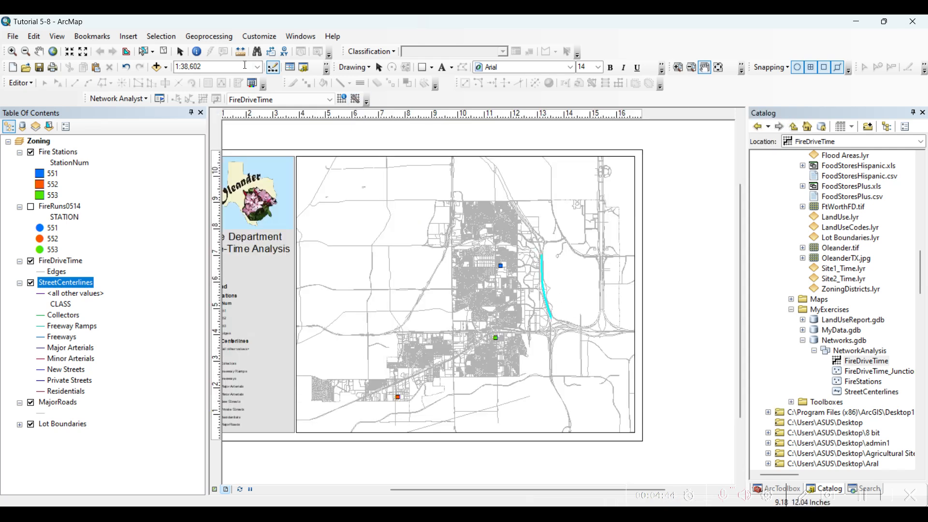
left_click(164, 52)
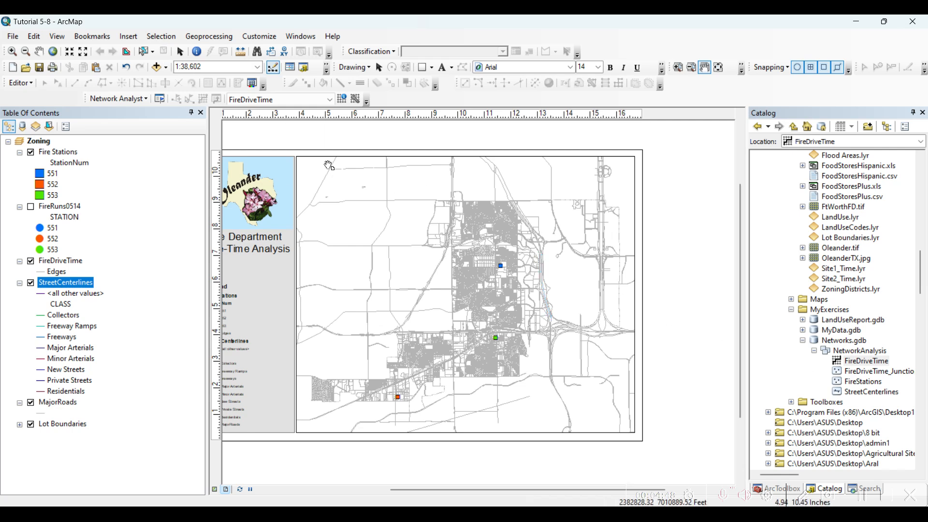
Step: Create a new Service Area analysis layer from the FireDriveTime network dataset
right_click(389, 100)
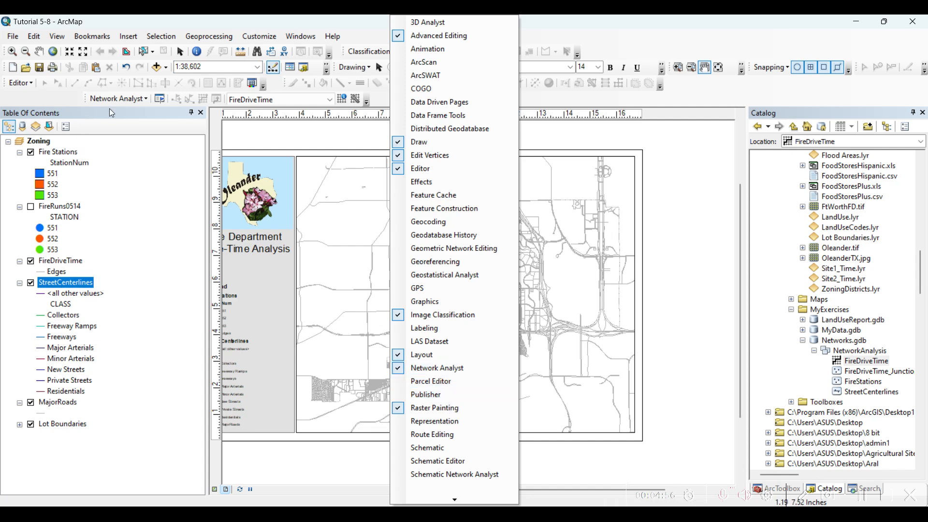
left_click(119, 99)
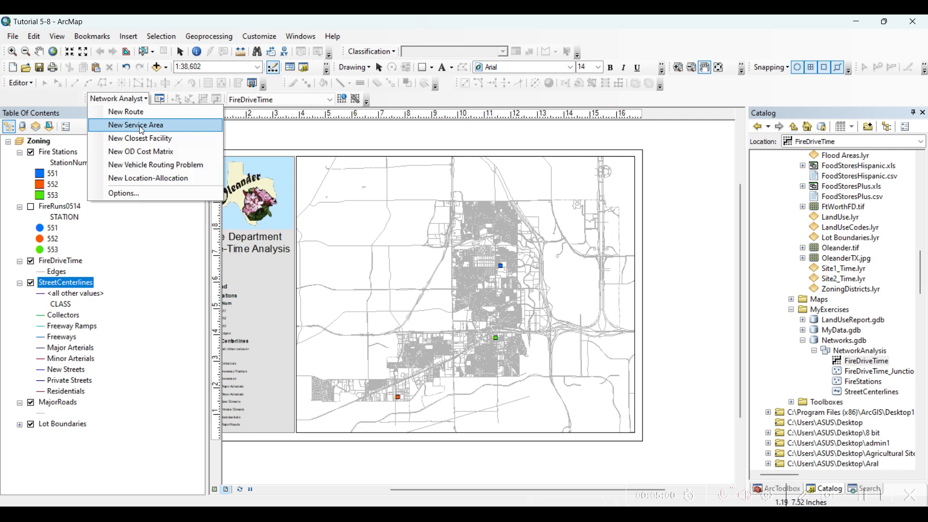
left_click(141, 126)
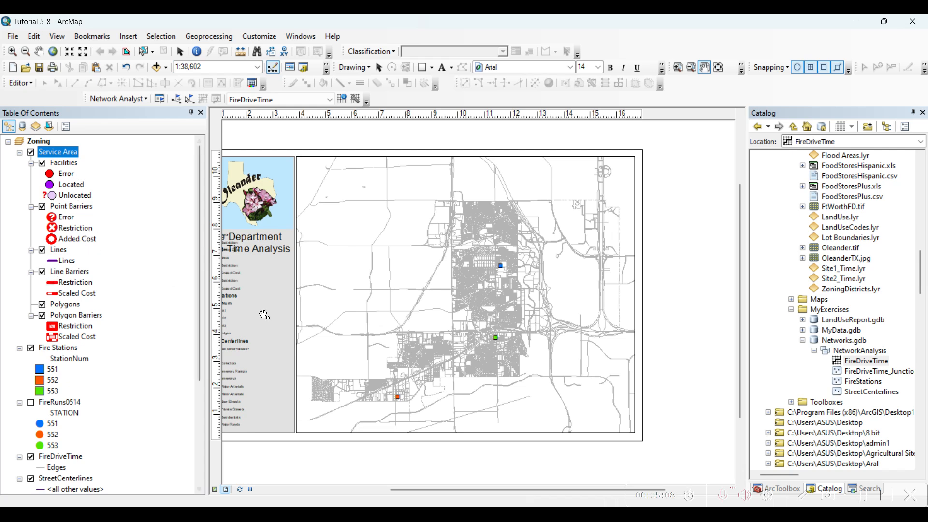
Step: Search for "add location" and set the Add Locations tool to use Fire Stations for the Service Area's Facilities sublayer
left_click(862, 495)
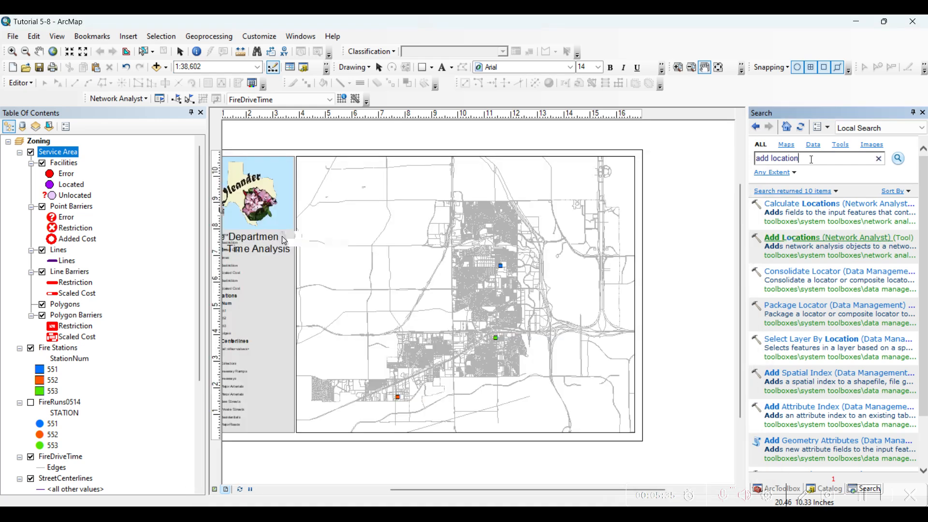
left_click(517, 254)
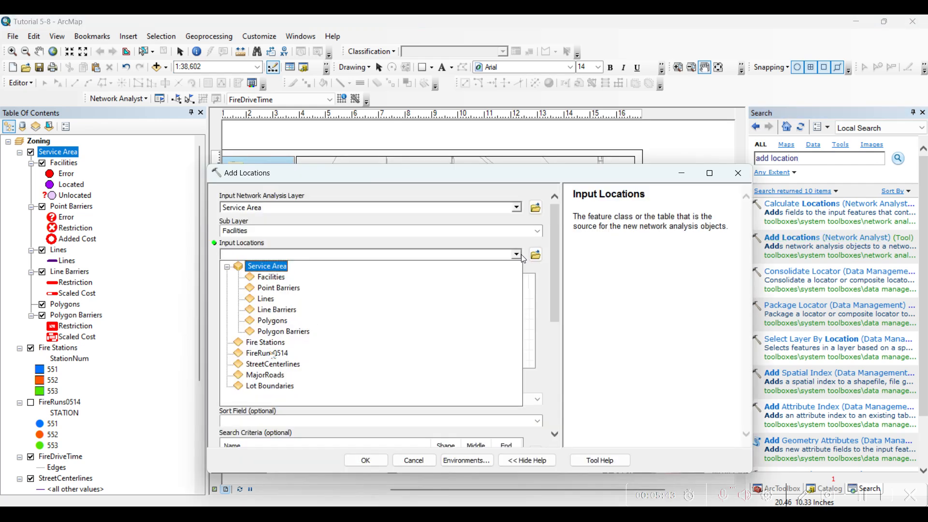
left_click(264, 344)
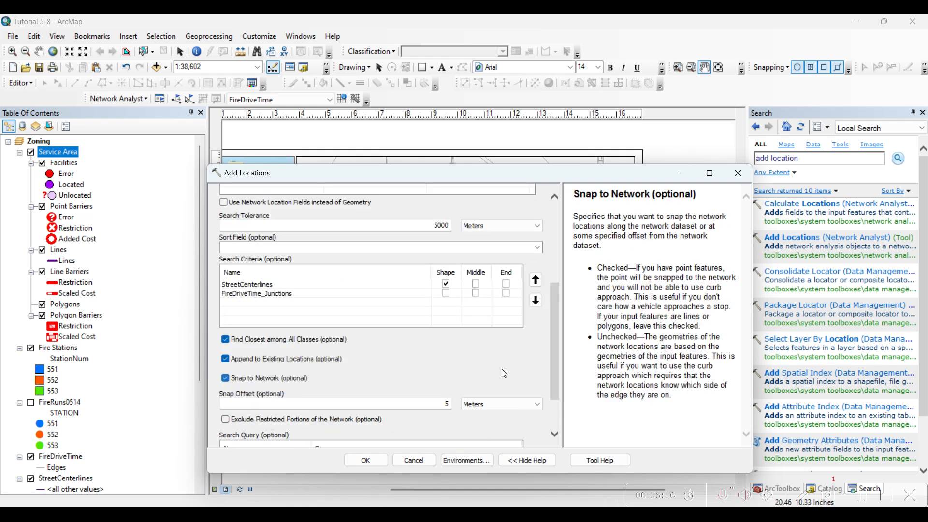
scroll(501, 369, "down", 1)
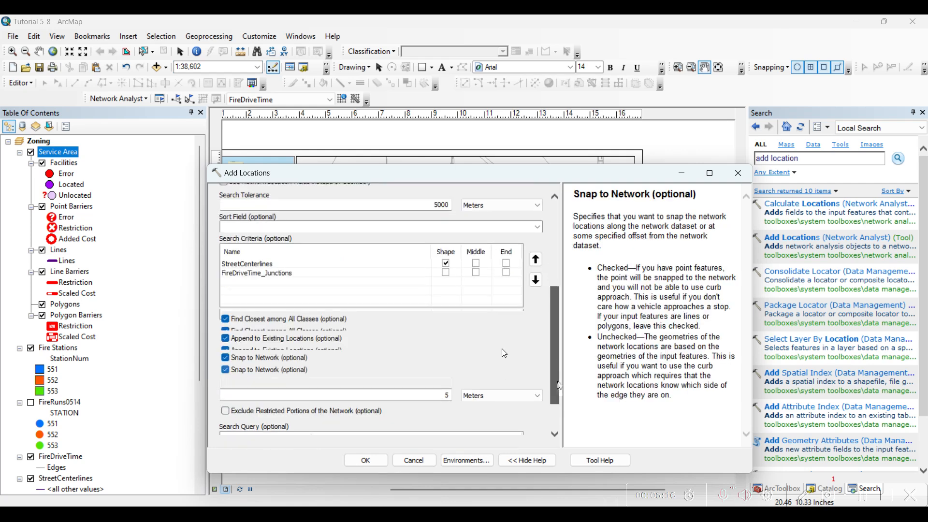
scroll(502, 372, "up", 1)
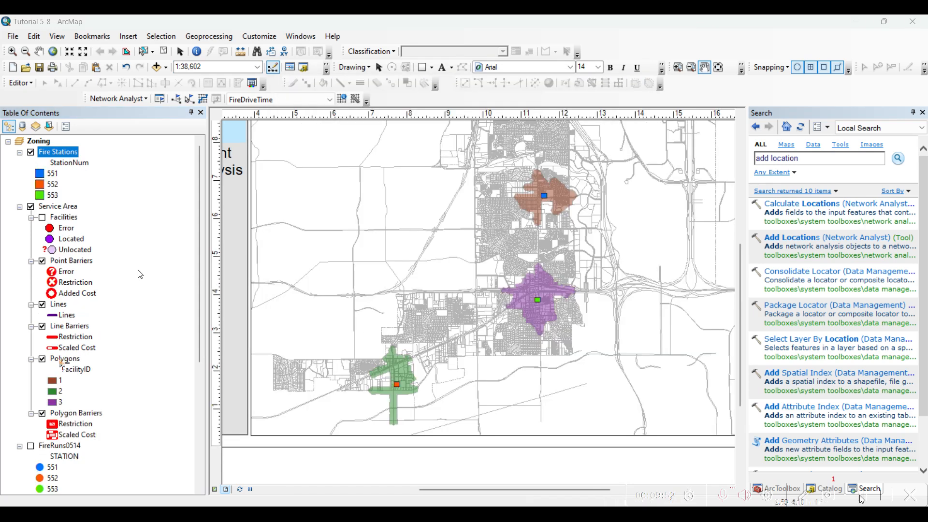
Step: Select records in the Polygons attribute table to match each service area with its fire station on the map, and clear the selection
right_click(63, 360)
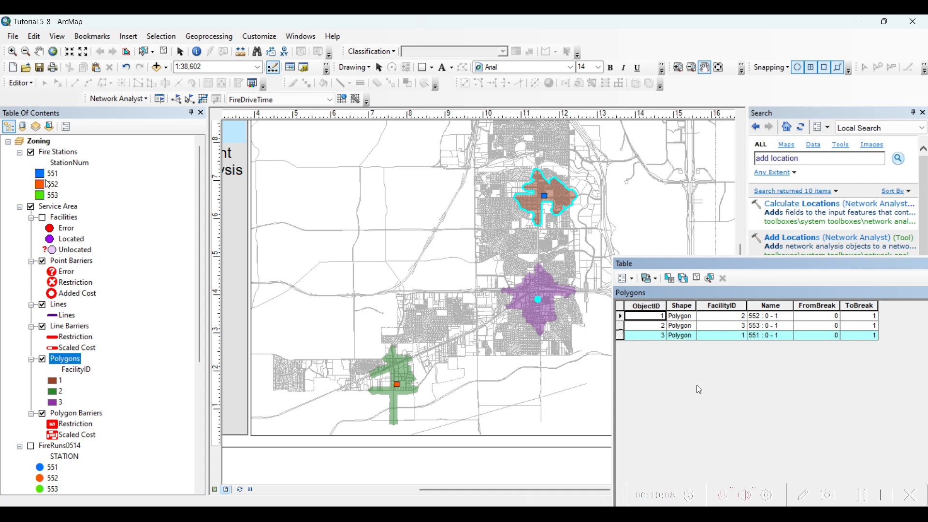
left_click(619, 325)
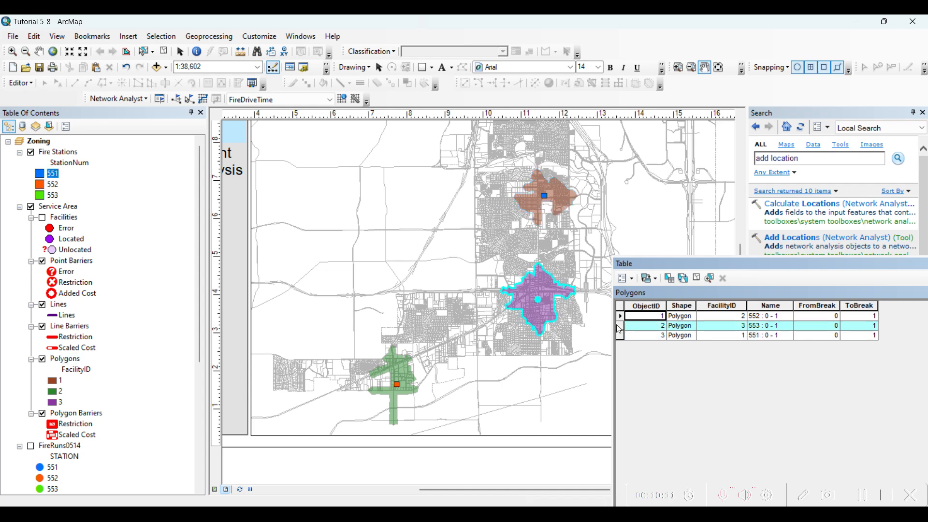
left_click(619, 317)
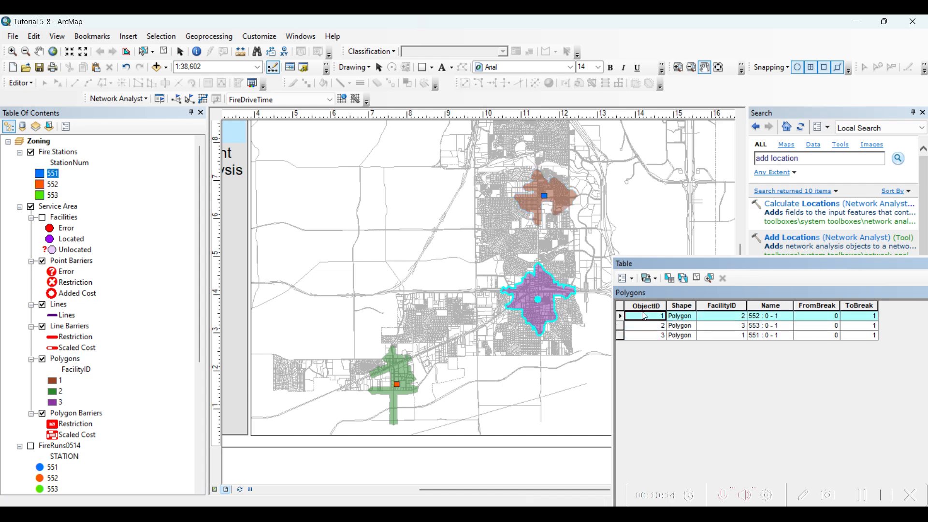
left_click_drag(699, 262, 340, 198)
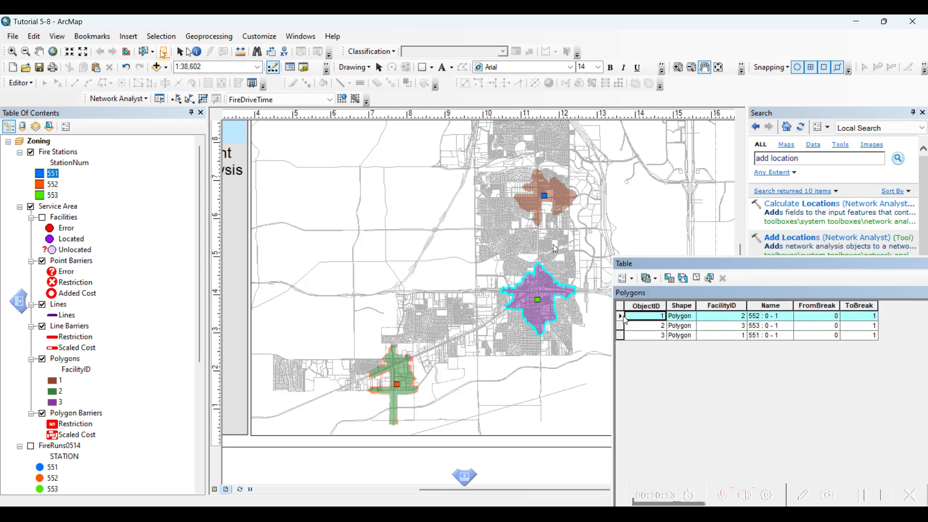
left_click(164, 51)
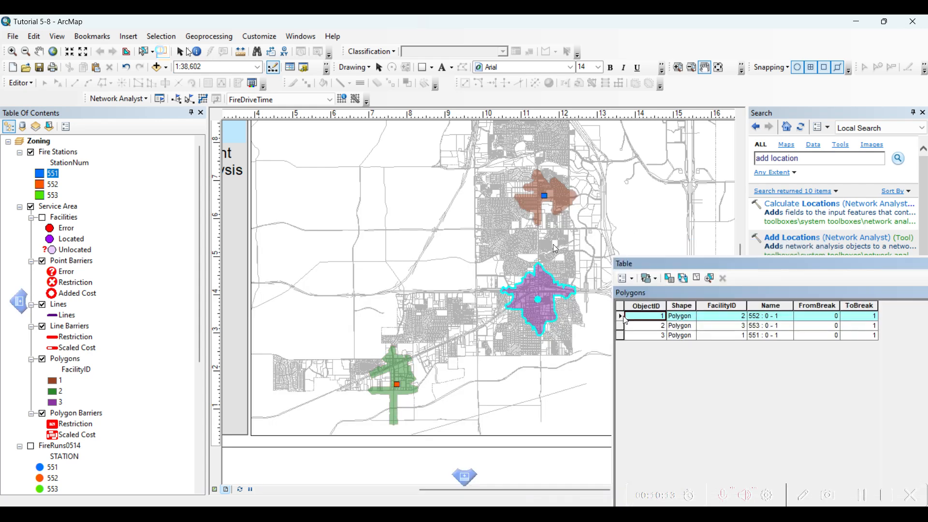
left_click(163, 51)
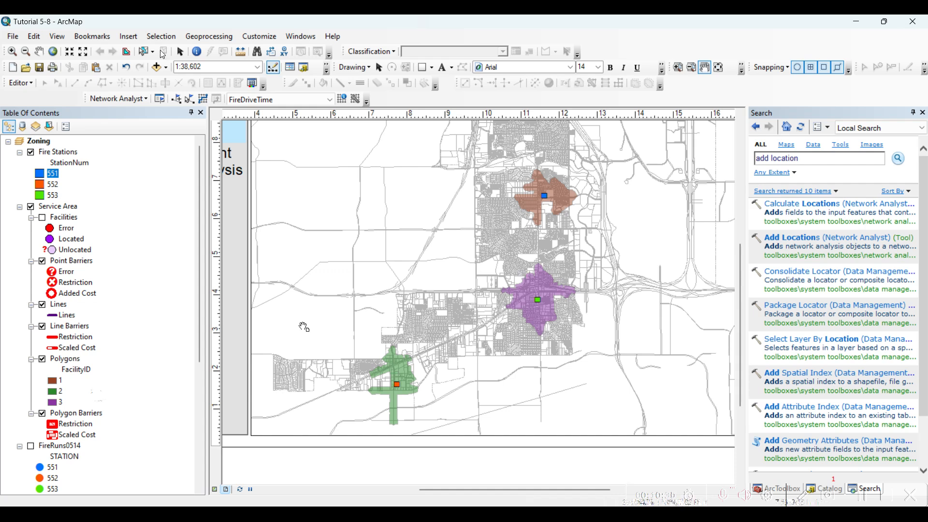
scroll(303, 327, "down", 4)
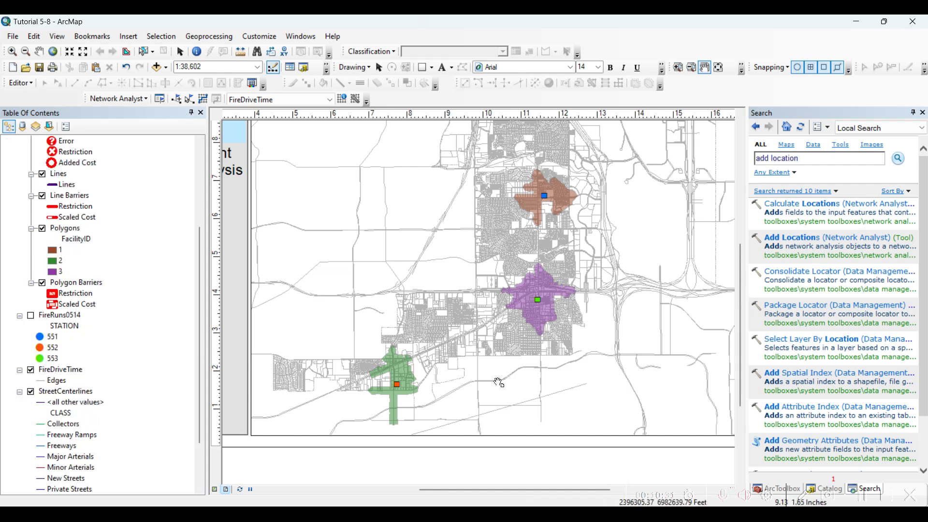